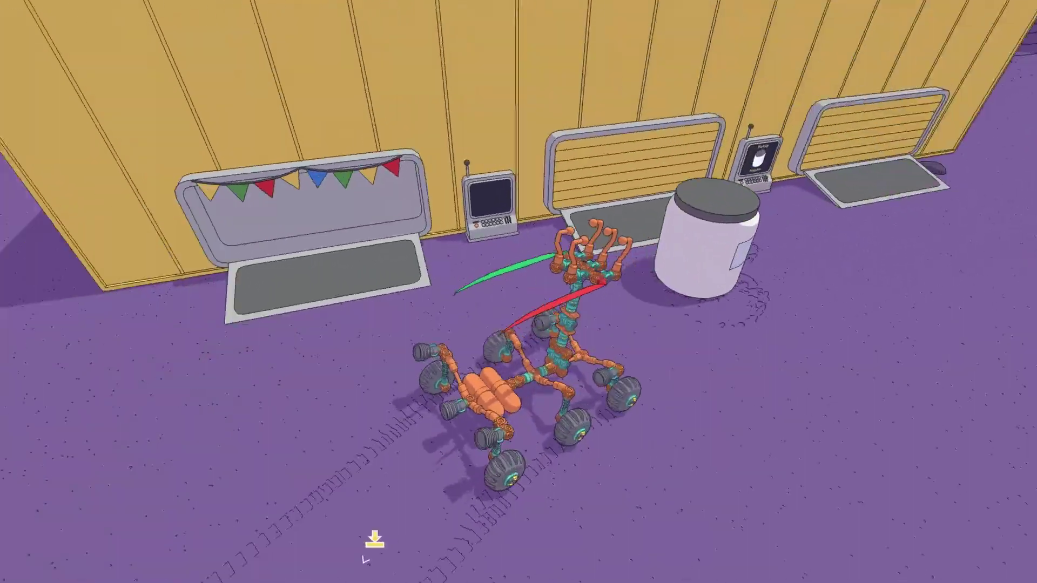
- Strip the tall claw arm off the rover, leaving the bare six-wheeled chassis
{"action": "key", "text": "Tab"}
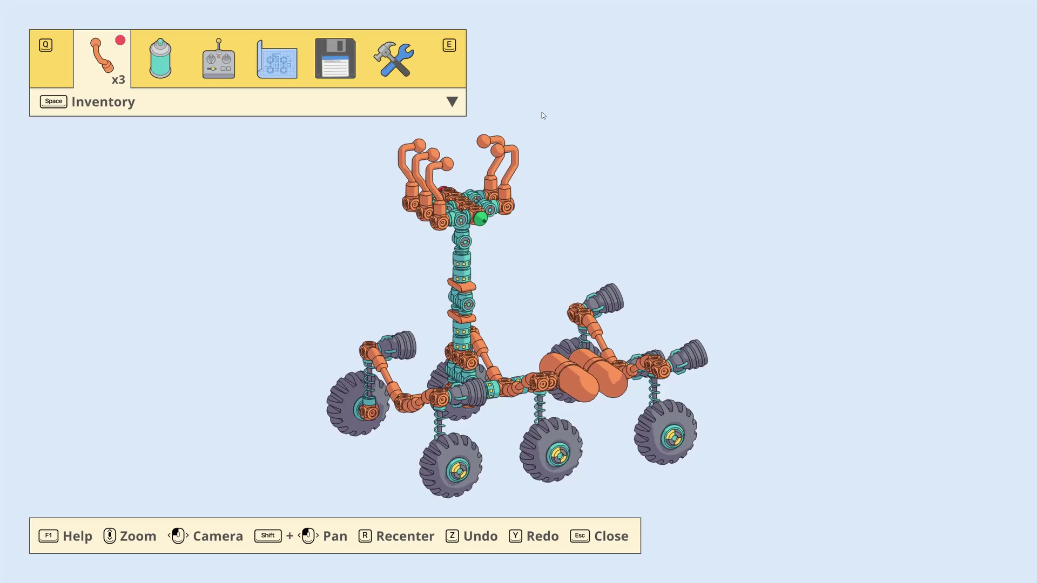
{"action": "left_click_drag", "start_coordinate": [636, 141], "coordinate": [584, 306]}
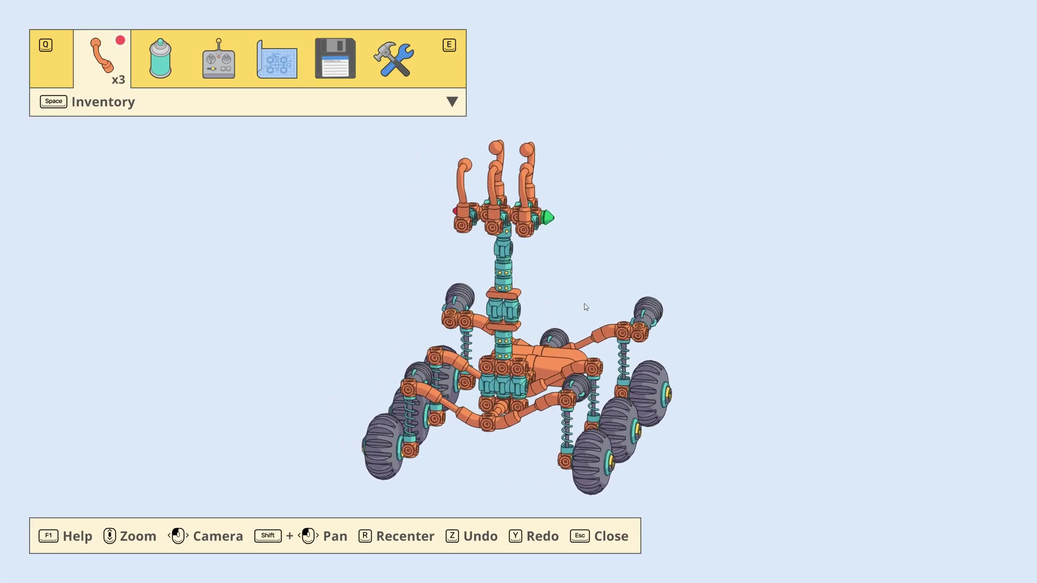
{"action": "left_click", "coordinate": [508, 352]}
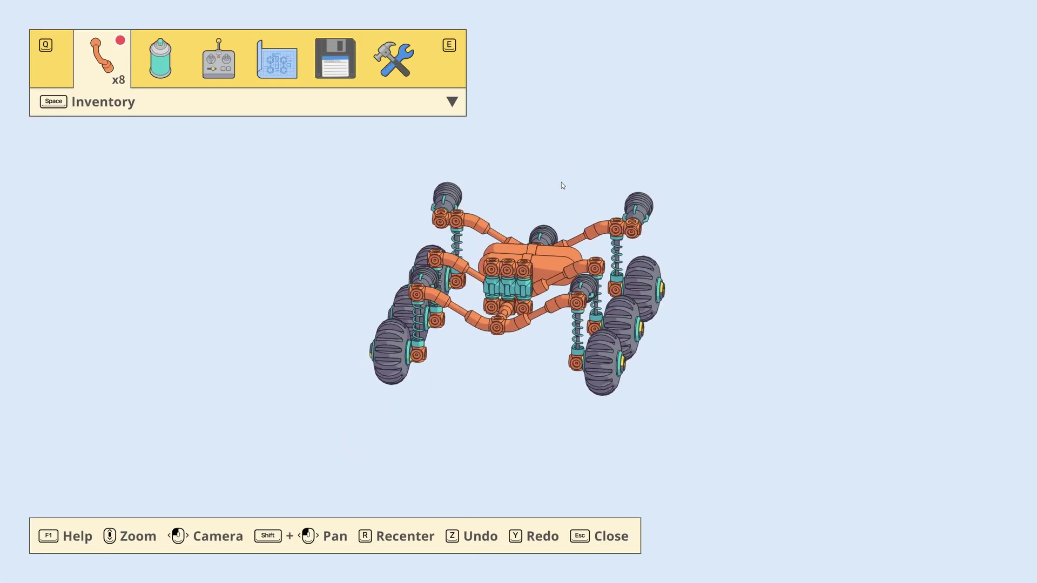
{"action": "left_click", "coordinate": [516, 287]}
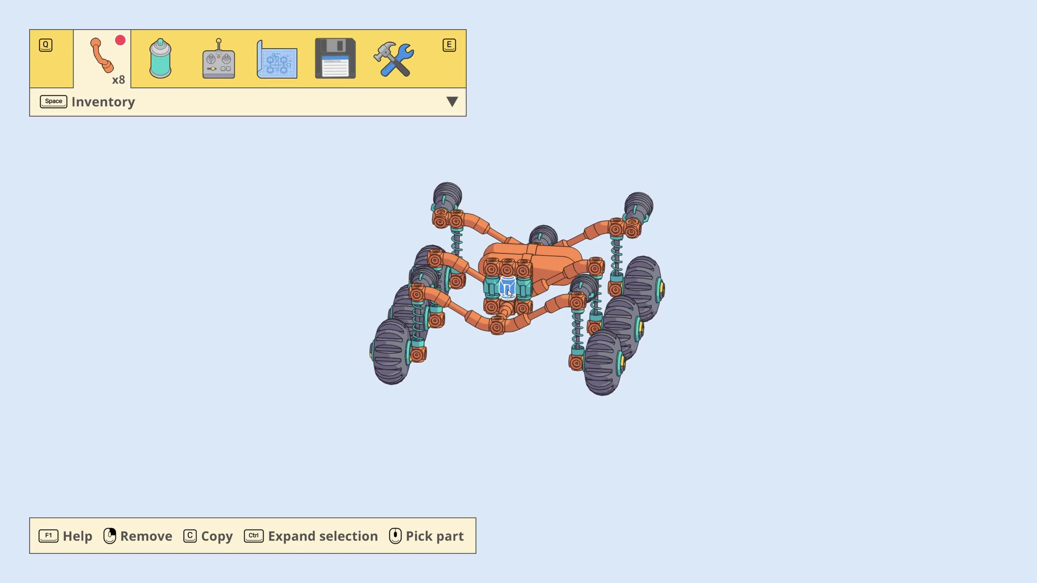
{"action": "left_click_drag", "start_coordinate": [508, 288], "coordinate": [598, 107]}
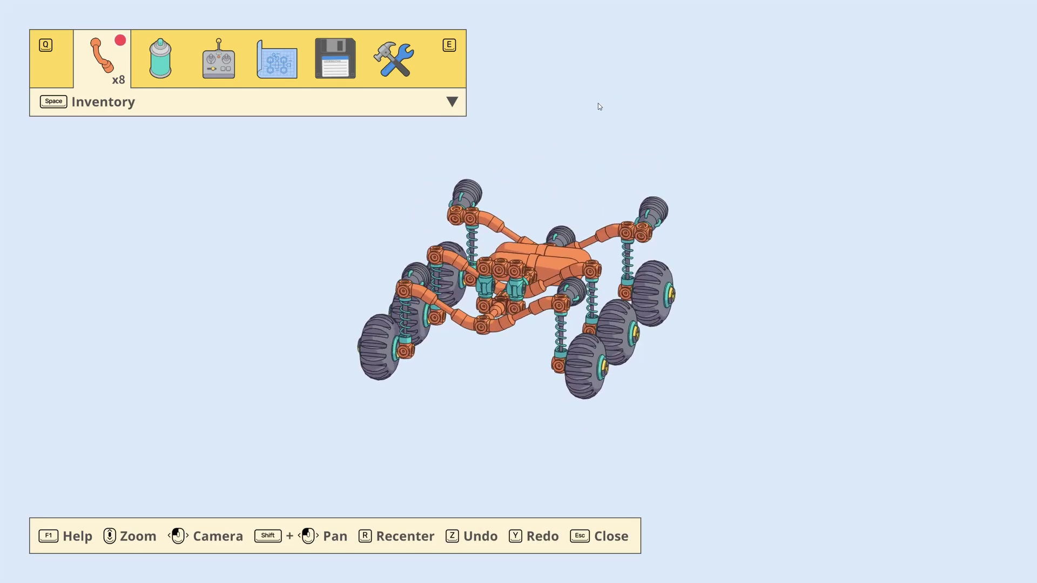
{"action": "scroll", "coordinate": [584, 117], "scroll_direction": "up", "scroll_amount": 2}
{"action": "scroll", "coordinate": [569, 127], "scroll_direction": "up", "scroll_amount": 3}
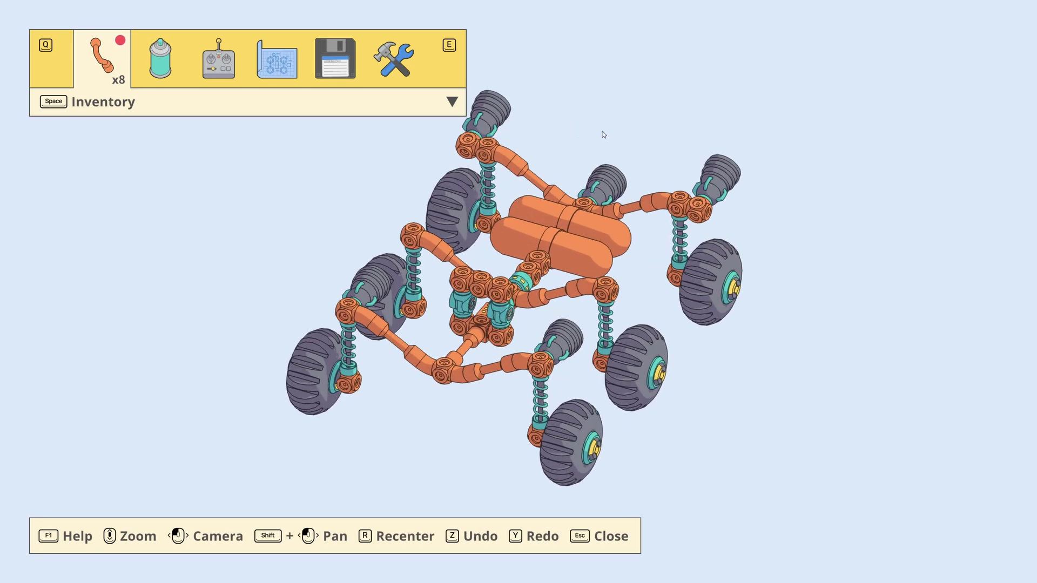
{"action": "left_click_drag", "start_coordinate": [603, 134], "coordinate": [632, 132], "text": "shift"}
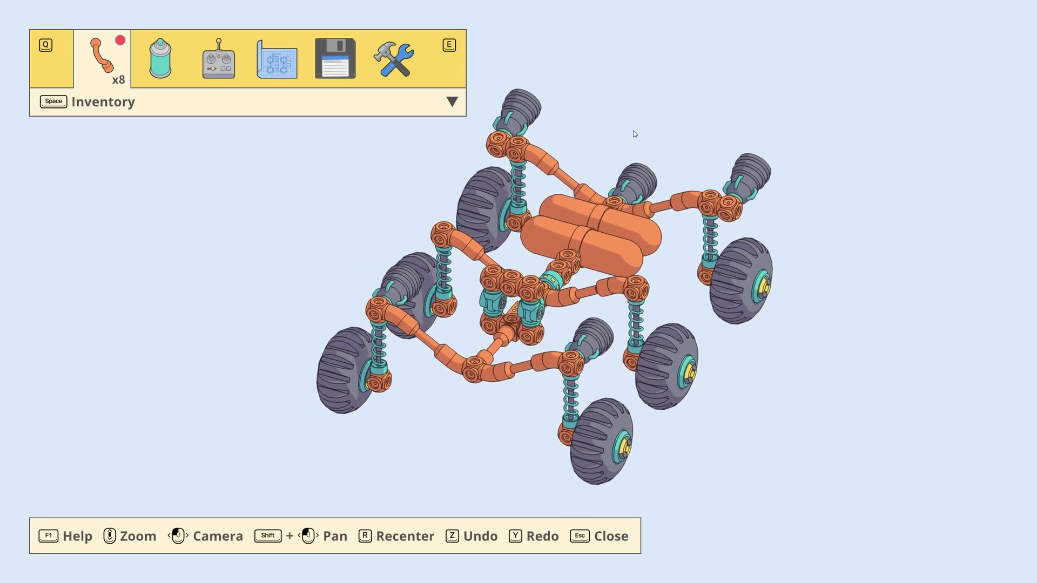
- Attach an upright Connector at the rover's central mount
{"action": "left_click", "coordinate": [120, 103]}
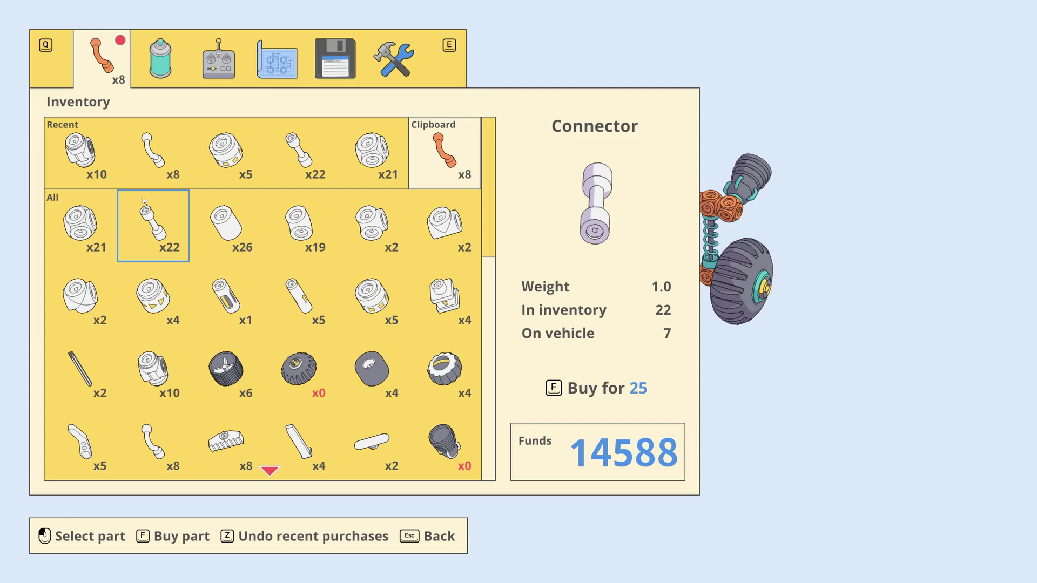
{"action": "left_click", "coordinate": [142, 198]}
{"action": "left_click", "coordinate": [520, 271]}
{"action": "mouse_move", "coordinate": [520, 271]}
{"action": "left_mouse_down"}
{"action": "mouse_move", "coordinate": [670, 528]}
{"action": "mouse_move", "coordinate": [235, 249]}
{"action": "left_mouse_up"}
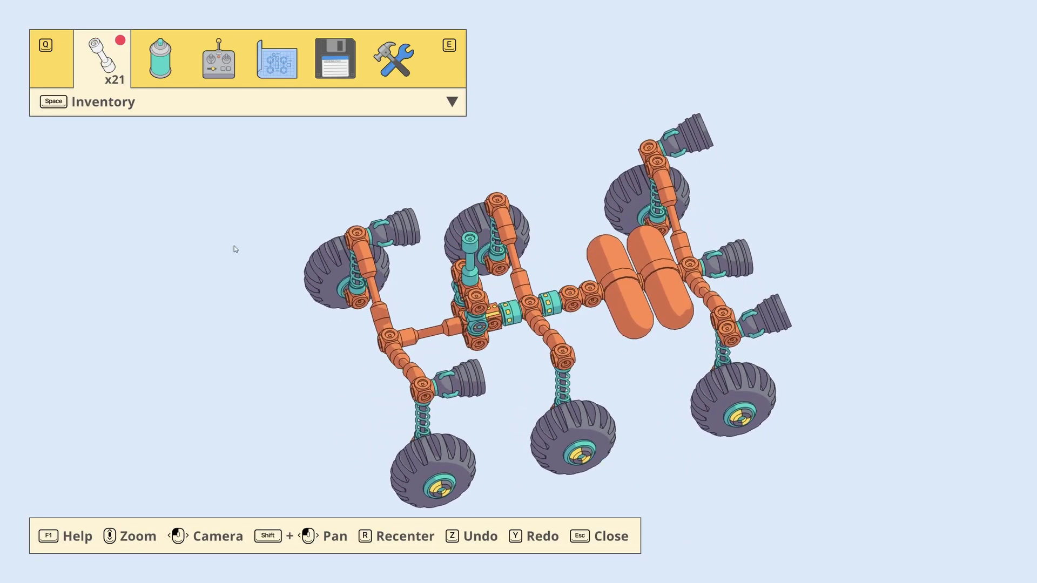
- Attach two cube junction blocks onto the connector pillar
{"action": "key", "text": "space"}
{"action": "left_click", "coordinate": [109, 214]}
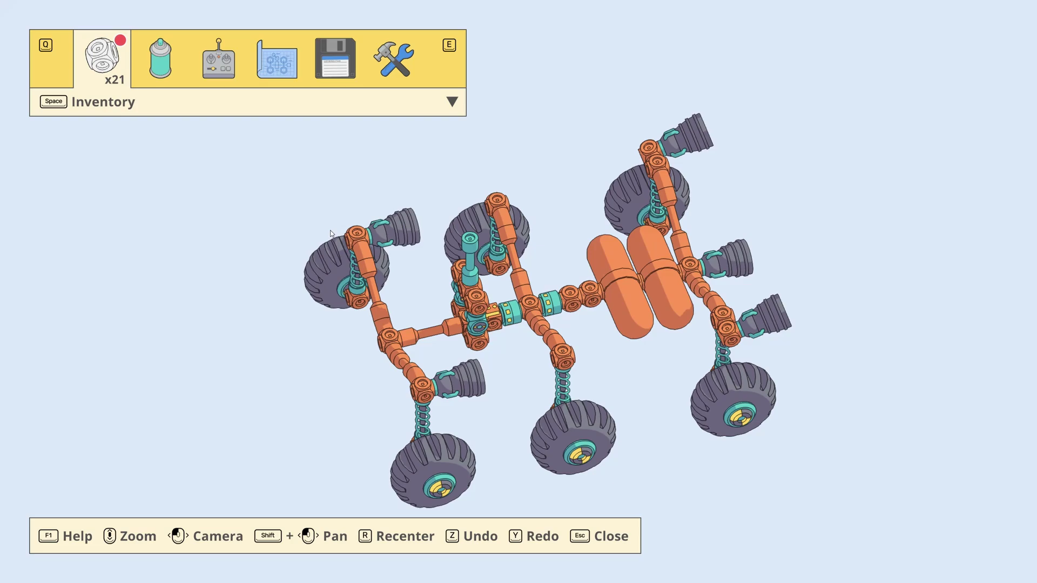
{"action": "left_click", "coordinate": [470, 234]}
{"action": "left_click_drag", "start_coordinate": [470, 235], "coordinate": [743, 46]}
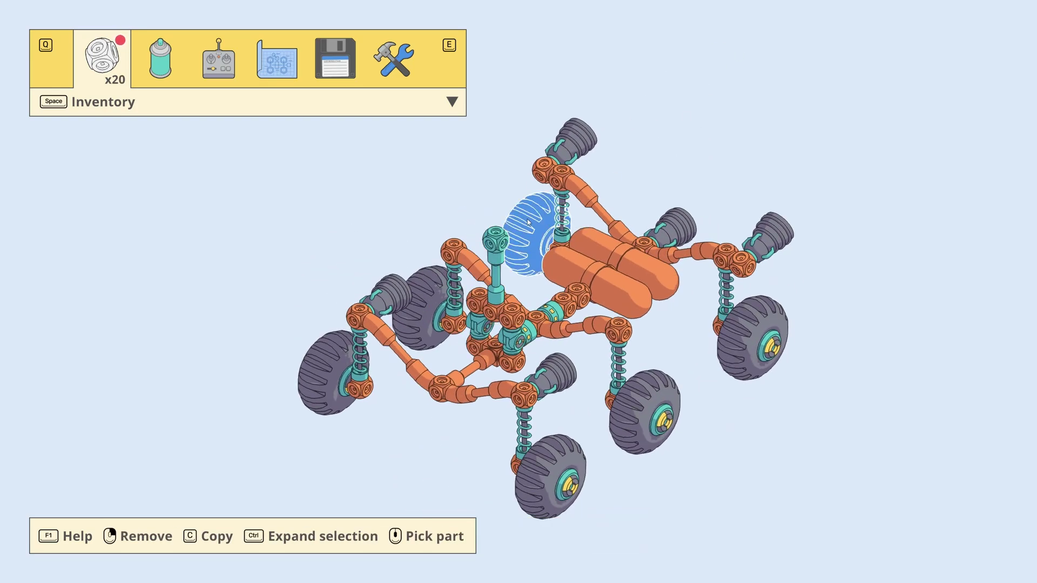
{"action": "left_click", "coordinate": [492, 241]}
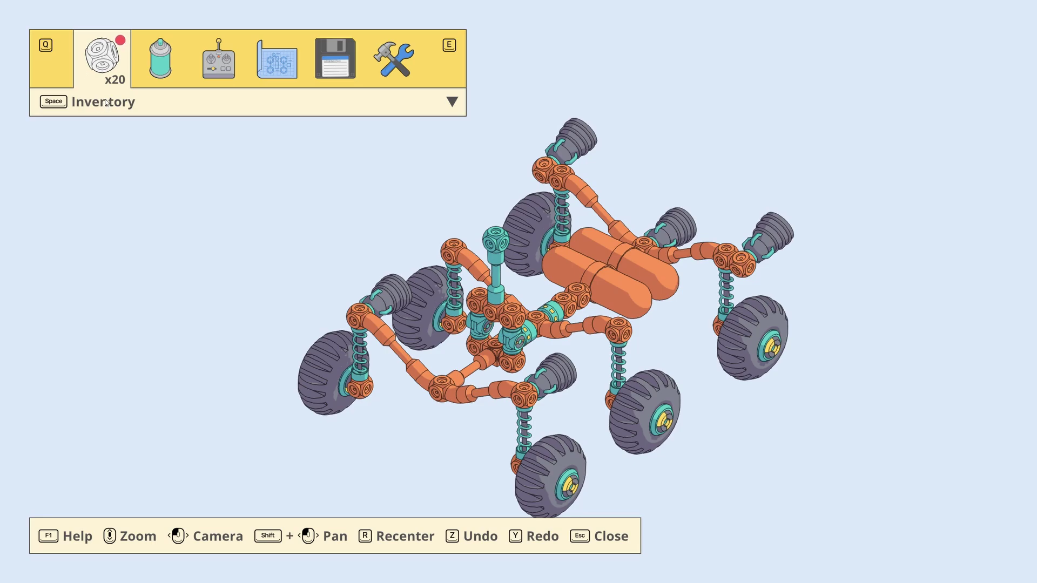
{"action": "mouse_move", "coordinate": [266, 120]}
{"action": "left_mouse_down"}
{"action": "mouse_move", "coordinate": [250, 185]}
{"action": "mouse_move", "coordinate": [151, 157]}
{"action": "mouse_move", "coordinate": [337, 213]}
{"action": "mouse_move", "coordinate": [395, 243]}
{"action": "left_mouse_up"}
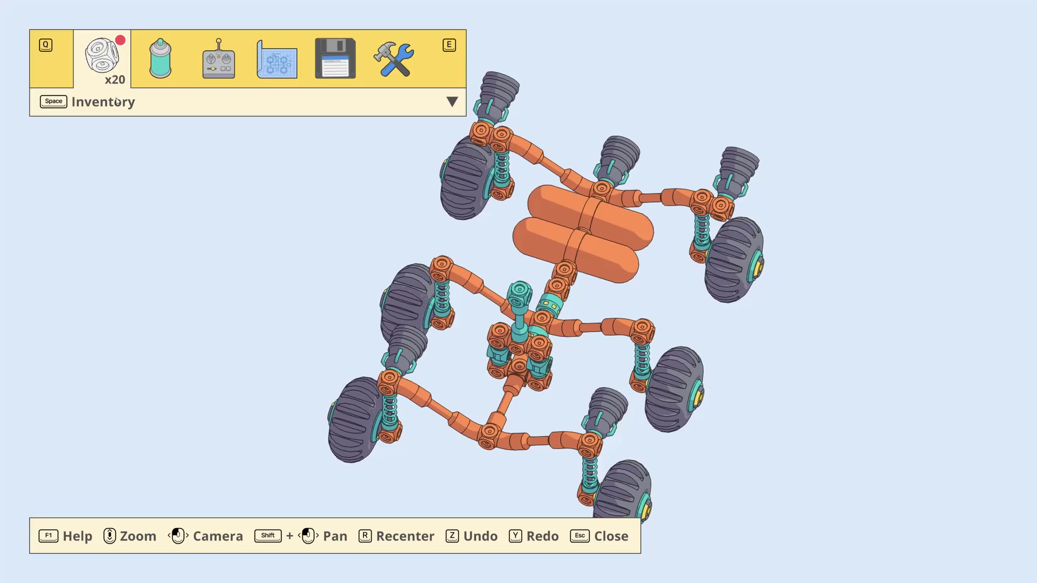
- Attach another cube junction block beside the connector pillar
{"action": "left_click", "coordinate": [116, 111]}
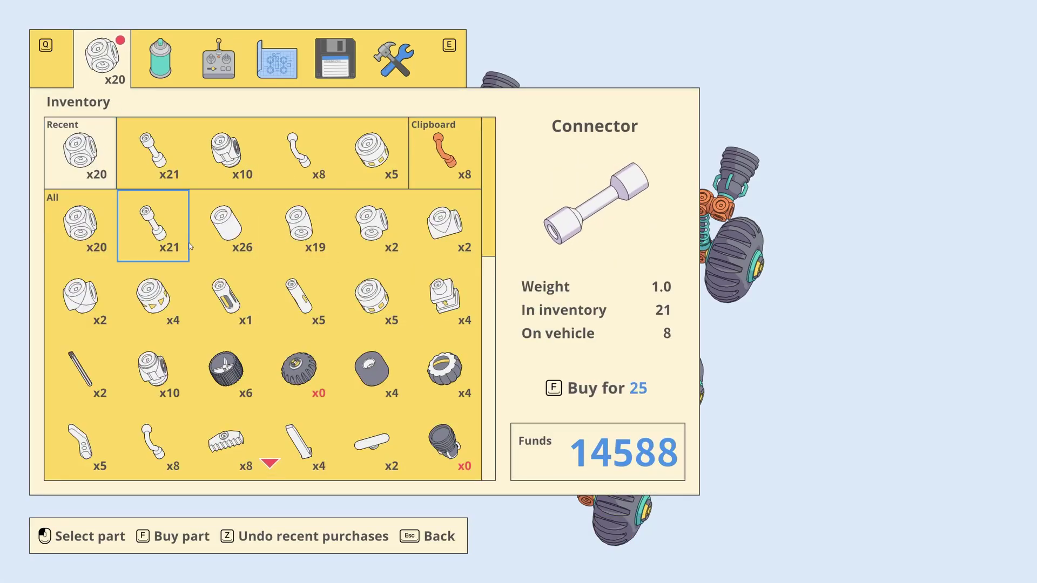
{"action": "key", "text": "Escape"}
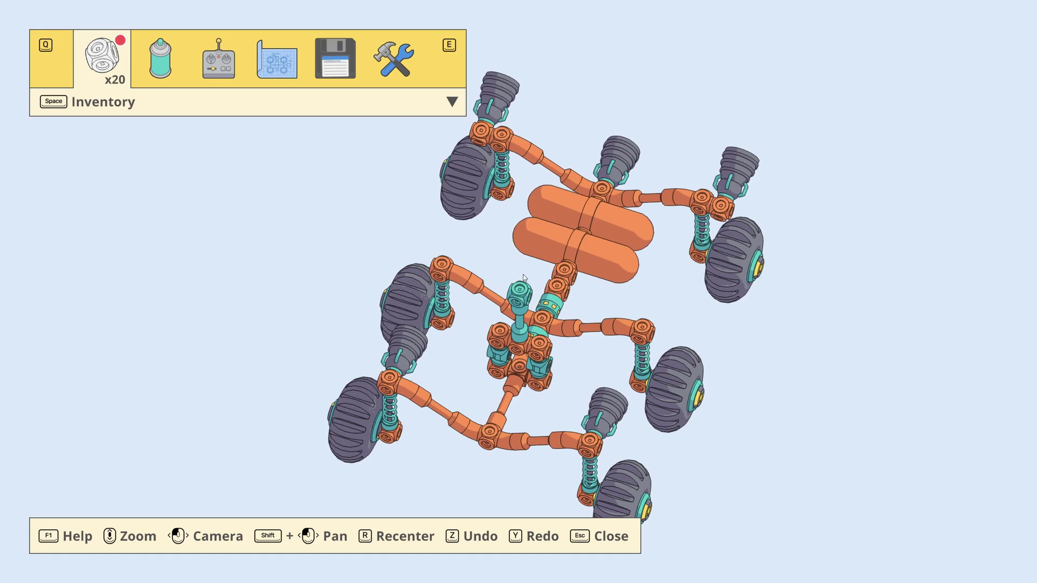
{"action": "left_click", "coordinate": [539, 301]}
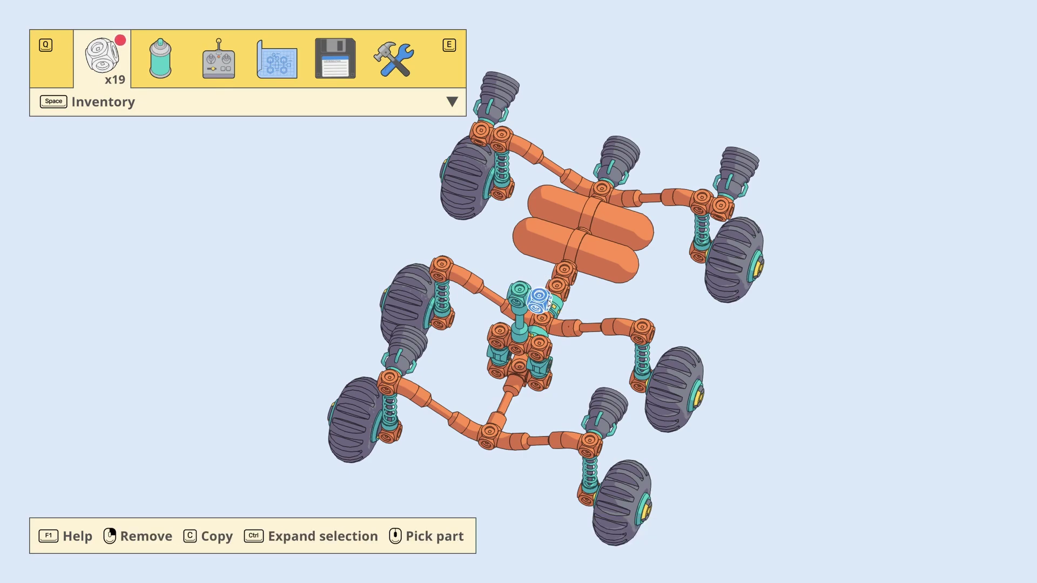
{"action": "left_click", "coordinate": [139, 100]}
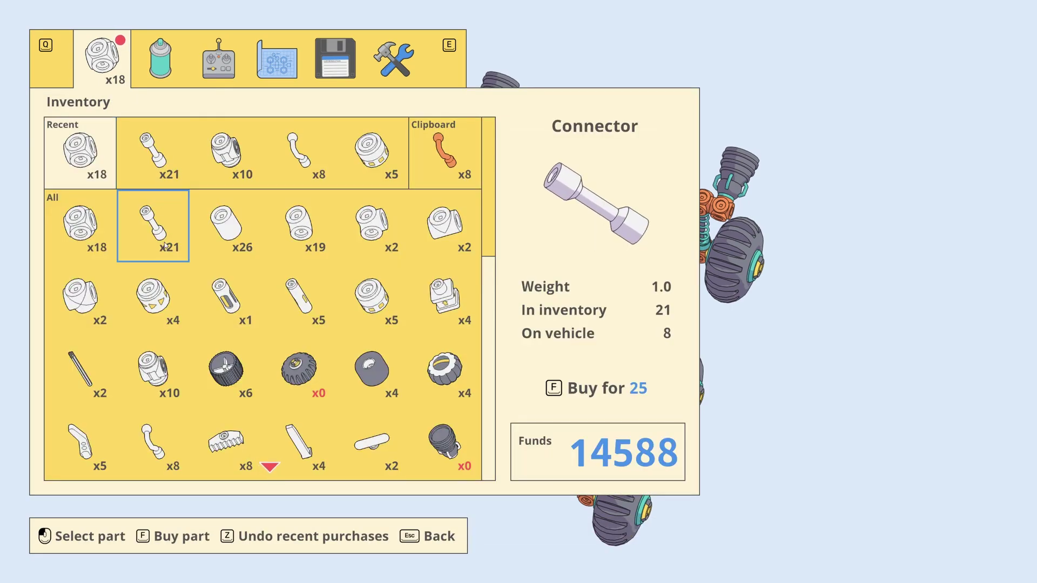
- Attach a motorised joint, extend the copied chain and remove the extra segment
{"action": "left_click", "coordinate": [161, 348]}
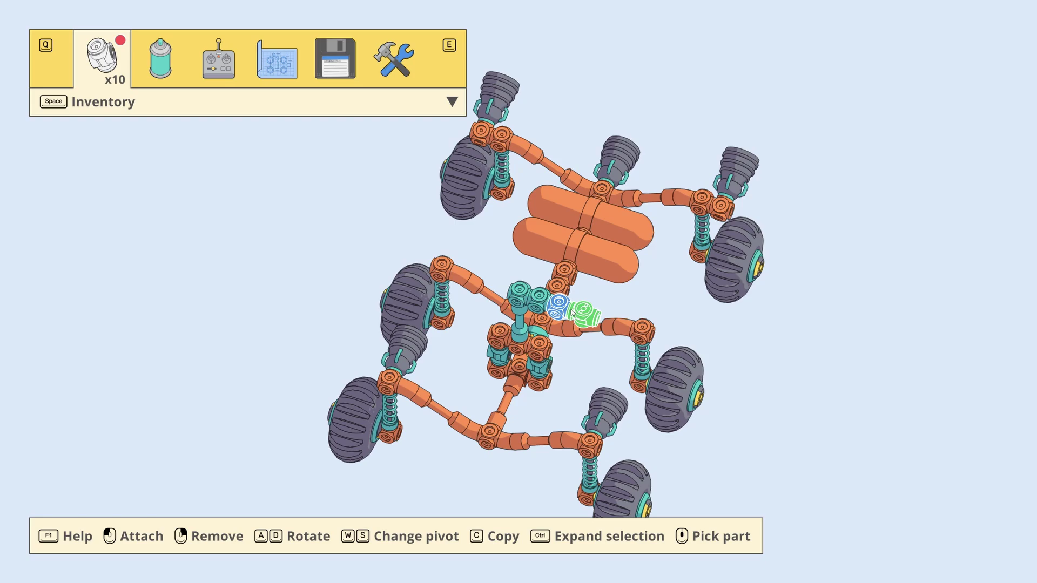
{"action": "left_click_drag", "start_coordinate": [573, 311], "coordinate": [529, 285]}
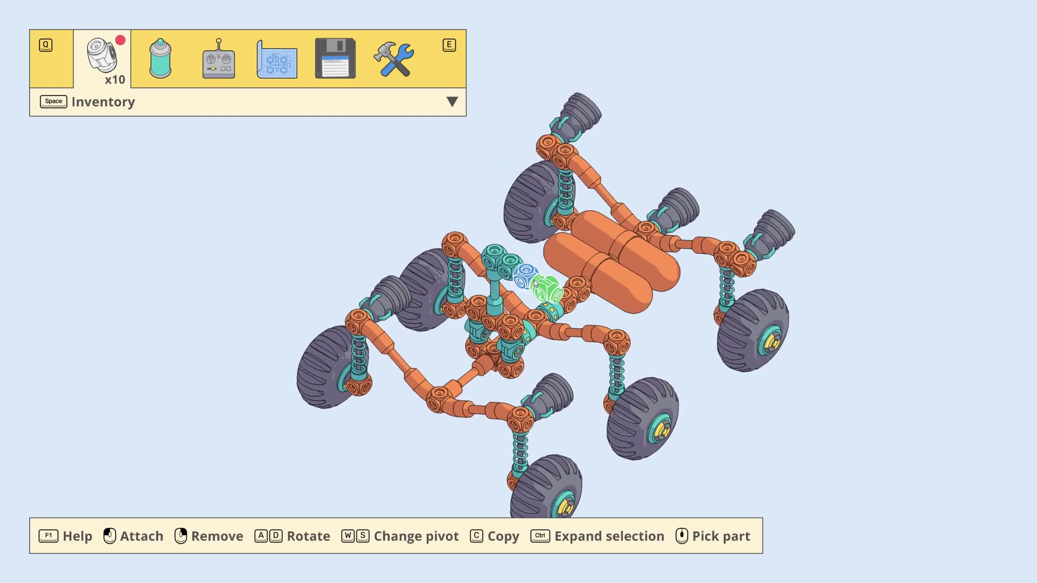
{"action": "left_click", "coordinate": [535, 283]}
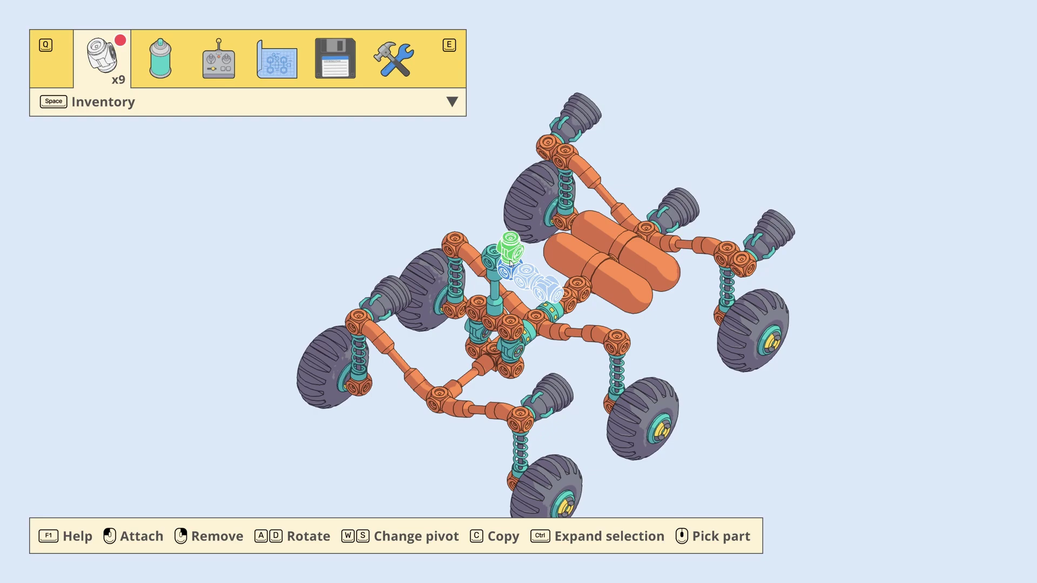
{"action": "key", "text": "c"}
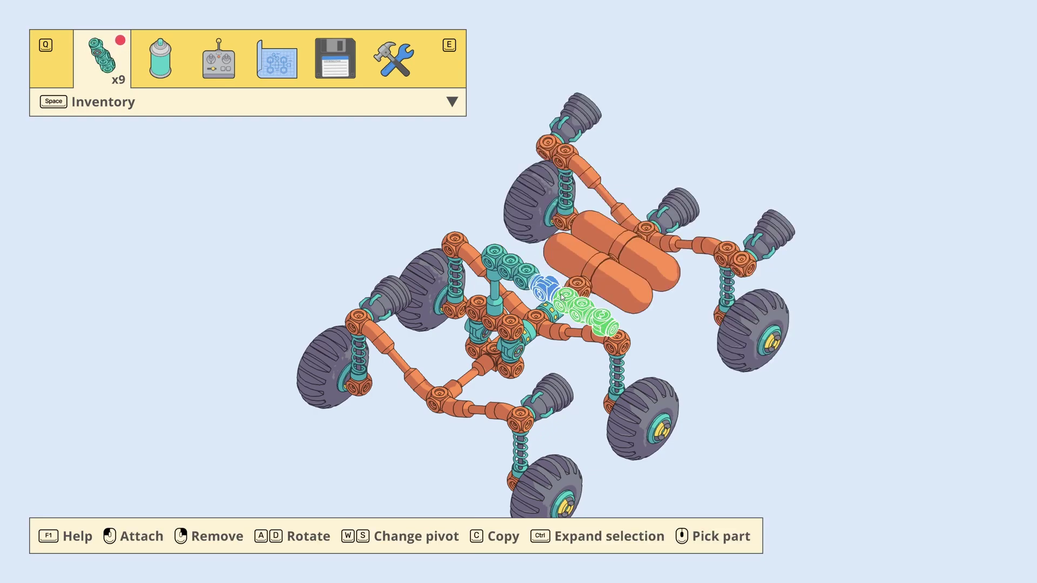
{"action": "left_click", "coordinate": [619, 332]}
{"action": "right_click", "coordinate": [571, 298]}
- Raise a taller chain column across the rover and add two hubs to the arm
{"action": "left_click", "coordinate": [648, 356]}
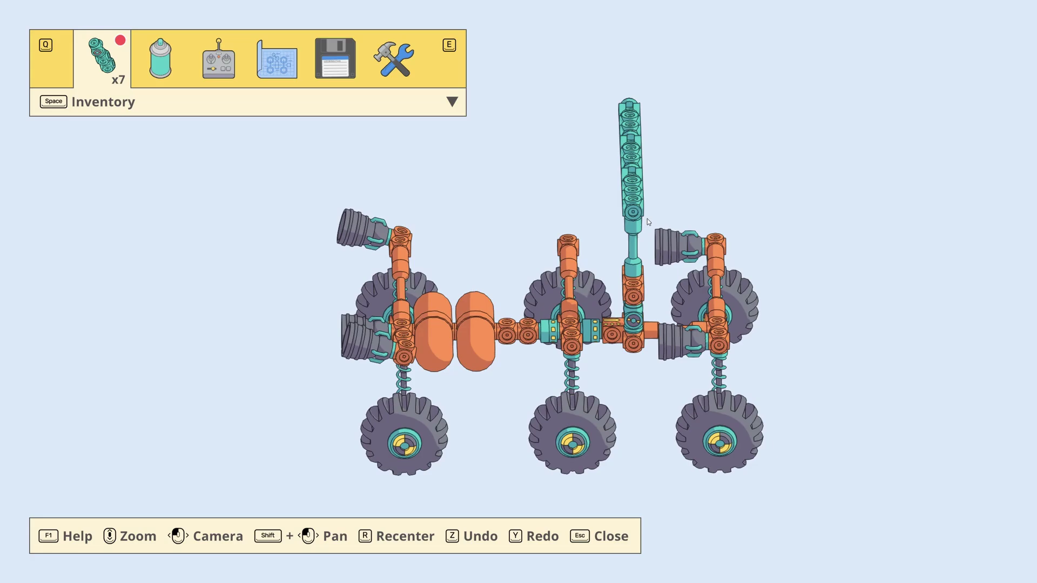
{"action": "left_click", "coordinate": [633, 212]}
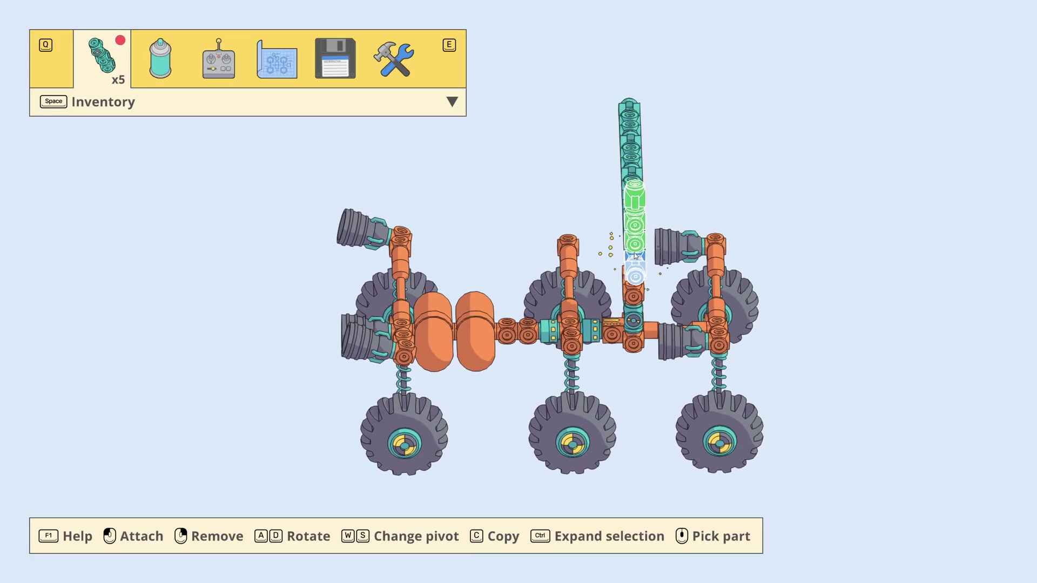
{"action": "left_click", "coordinate": [636, 256]}
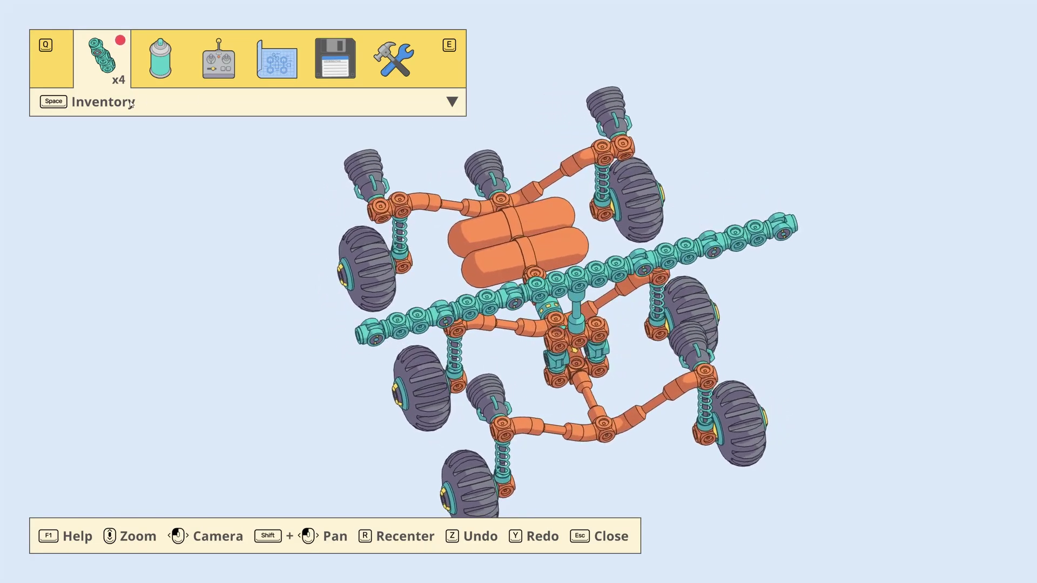
{"action": "left_click", "coordinate": [129, 104]}
{"action": "left_click", "coordinate": [80, 150]}
- Attach toothed grippers at both the left and right ends of the chain arm
{"action": "left_click", "coordinate": [429, 364]}
{"action": "left_click", "coordinate": [594, 333]}
{"action": "key", "text": "space"}
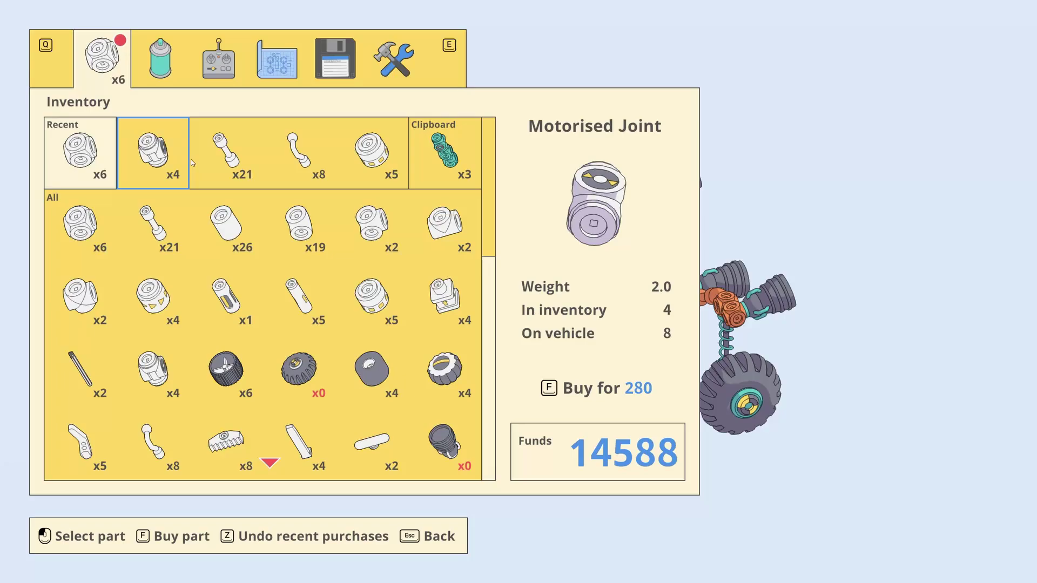
{"action": "left_click", "coordinate": [227, 441]}
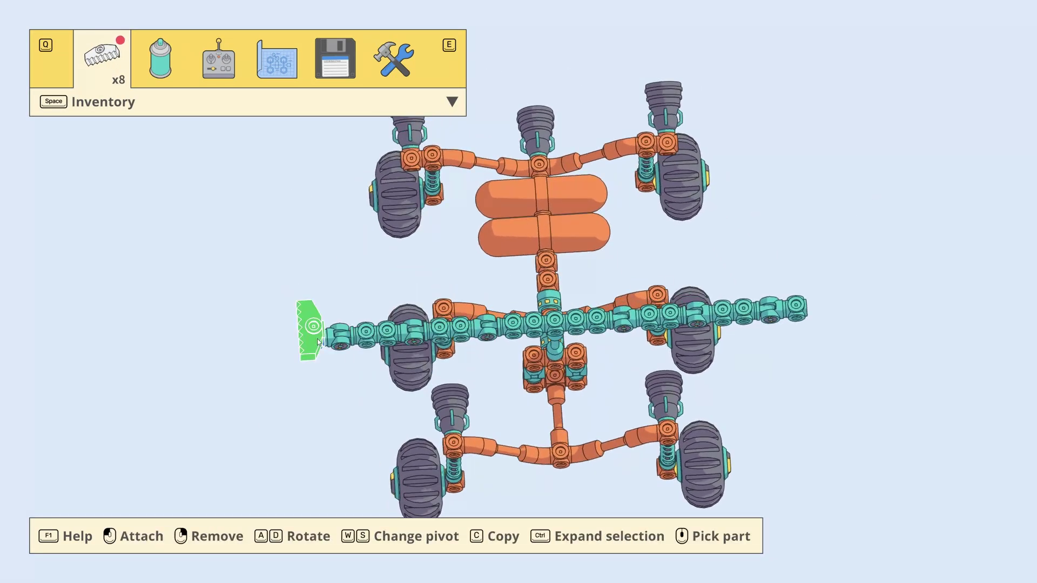
{"action": "left_click", "coordinate": [314, 333]}
{"action": "left_click", "coordinate": [796, 306]}
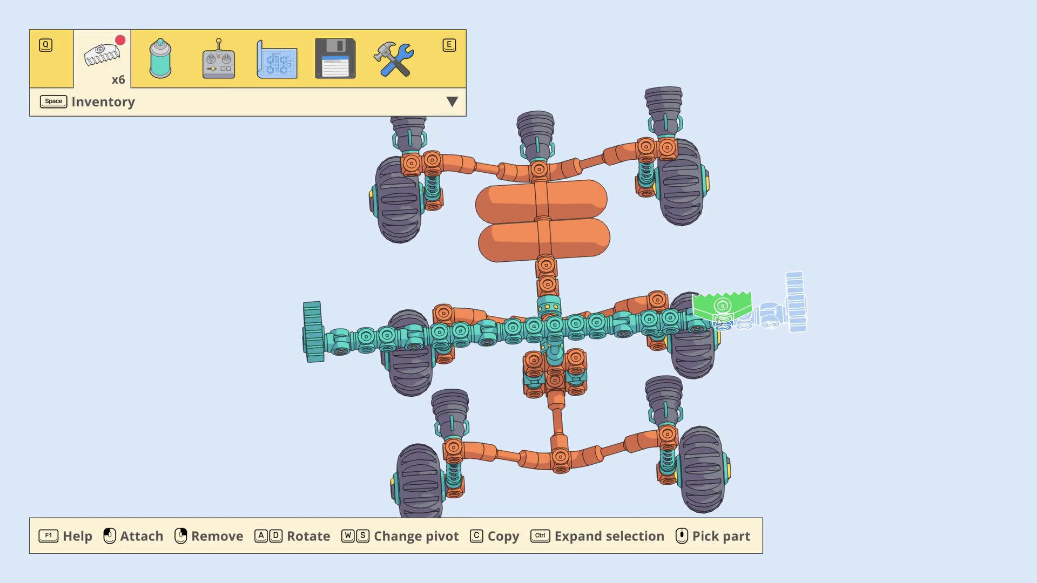
- Add three more toothed grippers along the arm's left and right sides
{"action": "left_click", "coordinate": [654, 322]}
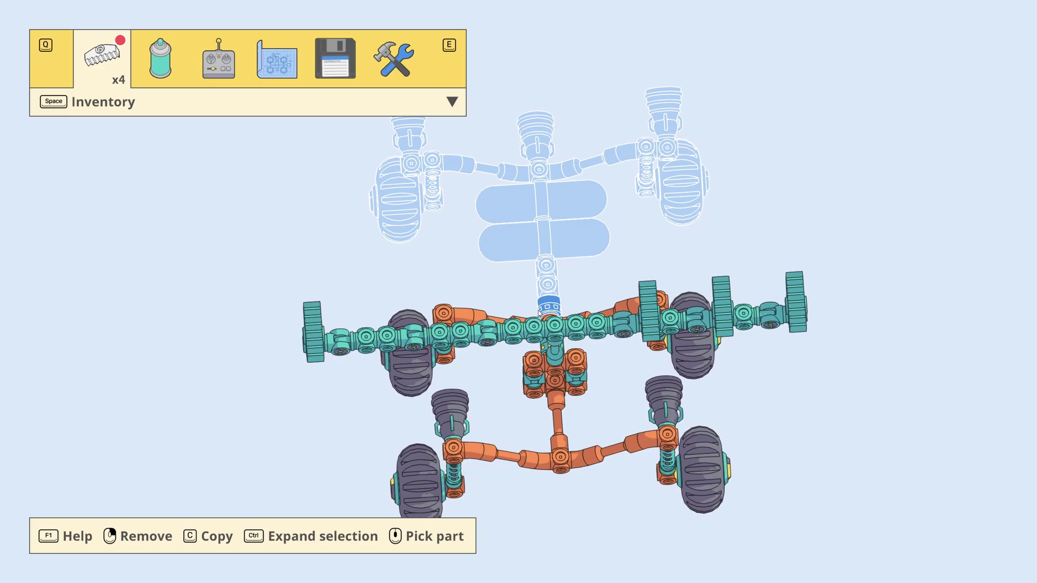
{"action": "left_click", "coordinate": [454, 324]}
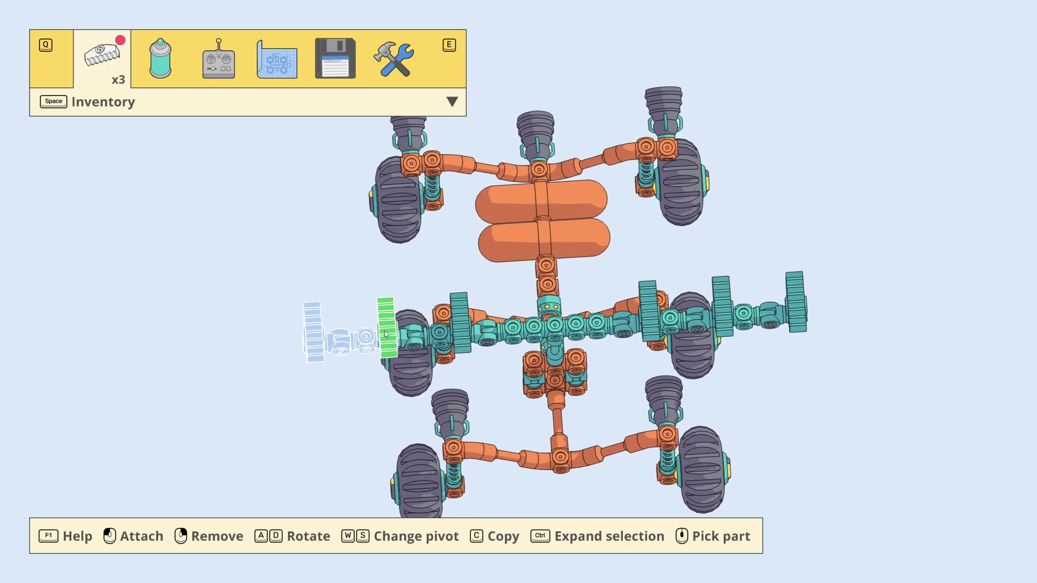
{"action": "left_click", "coordinate": [386, 333]}
{"action": "mouse_move", "coordinate": [801, 416]}
{"action": "left_mouse_down"}
{"action": "mouse_move", "coordinate": [846, 272]}
{"action": "mouse_move", "coordinate": [791, 268]}
{"action": "mouse_move", "coordinate": [775, 240]}
{"action": "mouse_move", "coordinate": [287, 3]}
{"action": "left_mouse_up"}
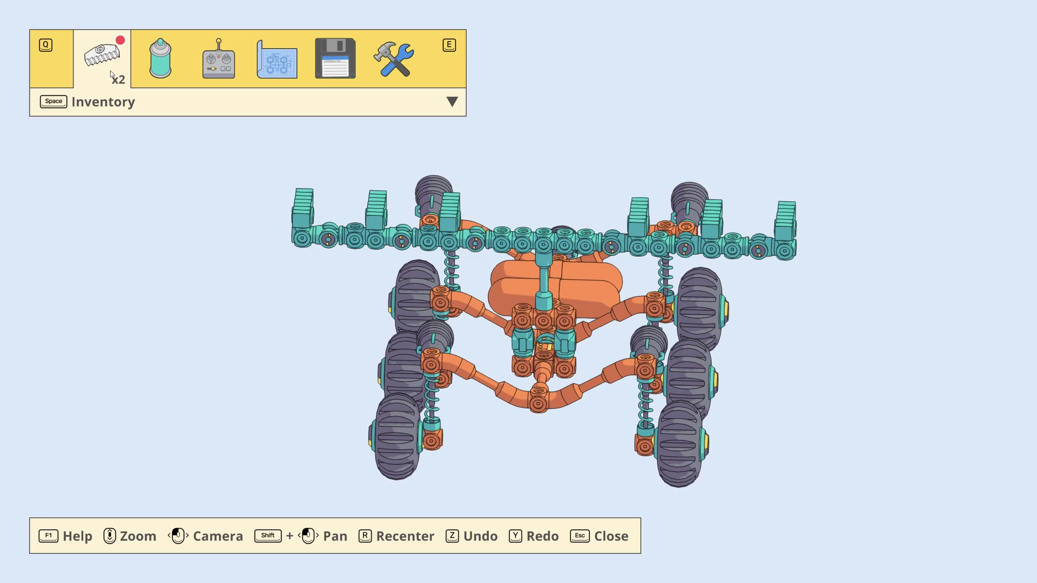
{"action": "left_click", "coordinate": [212, 56]}
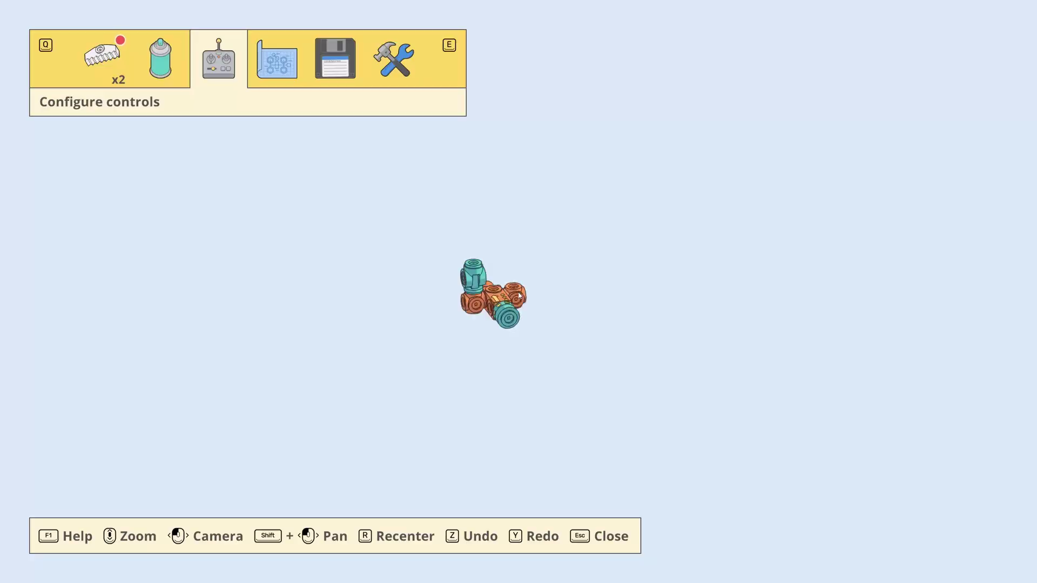
- Bring up the Colours palette to paint the rover tan and dark brown
{"action": "mouse_move", "coordinate": [270, 246]}
{"action": "left_mouse_down"}
{"action": "mouse_move", "coordinate": [394, 309]}
{"action": "mouse_move", "coordinate": [327, 89]}
{"action": "left_mouse_up"}
{"action": "left_click", "coordinate": [180, 46]}
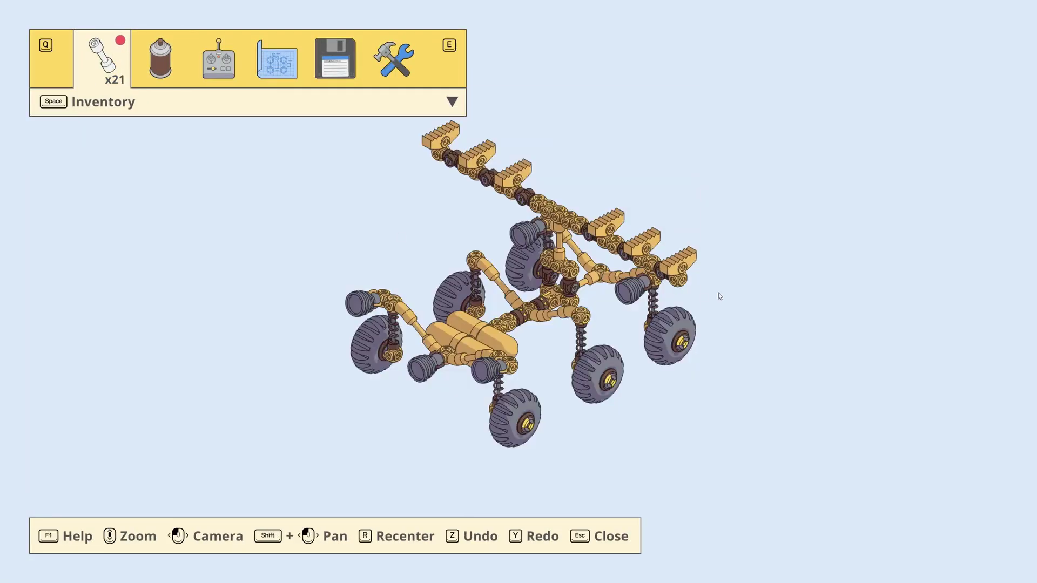
- Attach a connector at the arm's end and choose the cube connector part
{"action": "left_click_drag", "start_coordinate": [687, 136], "coordinate": [729, 138]}
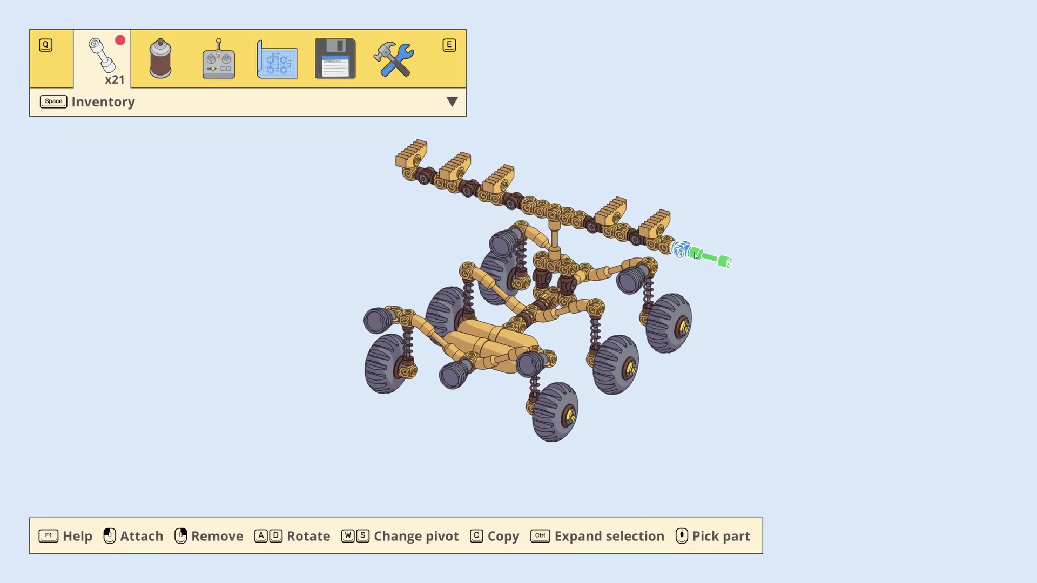
{"action": "left_click", "coordinate": [694, 260]}
{"action": "left_click", "coordinate": [119, 107]}
{"action": "left_click", "coordinate": [81, 223]}
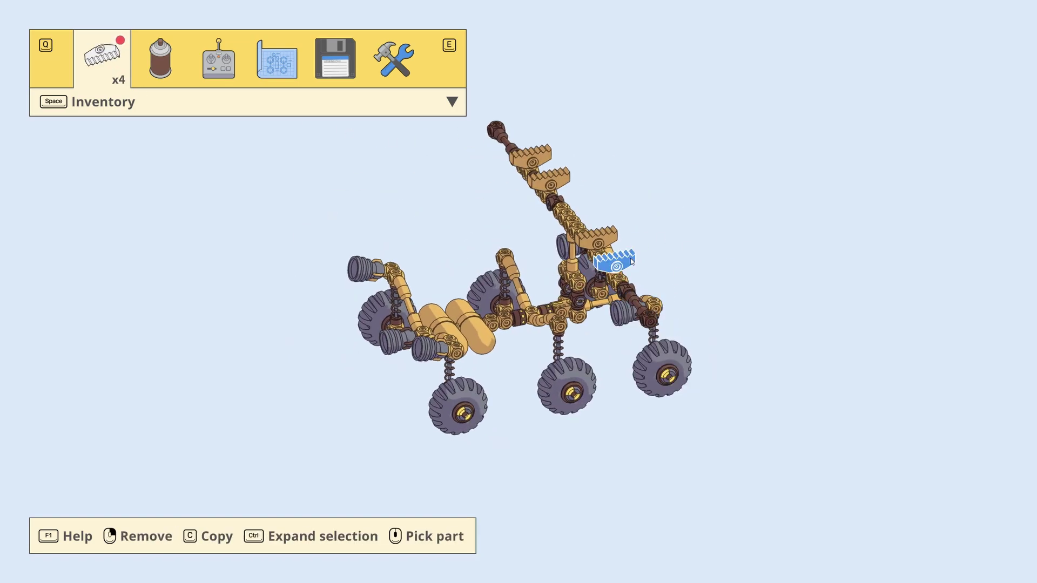
{"action": "left_click_drag", "start_coordinate": [632, 261], "coordinate": [581, 296]}
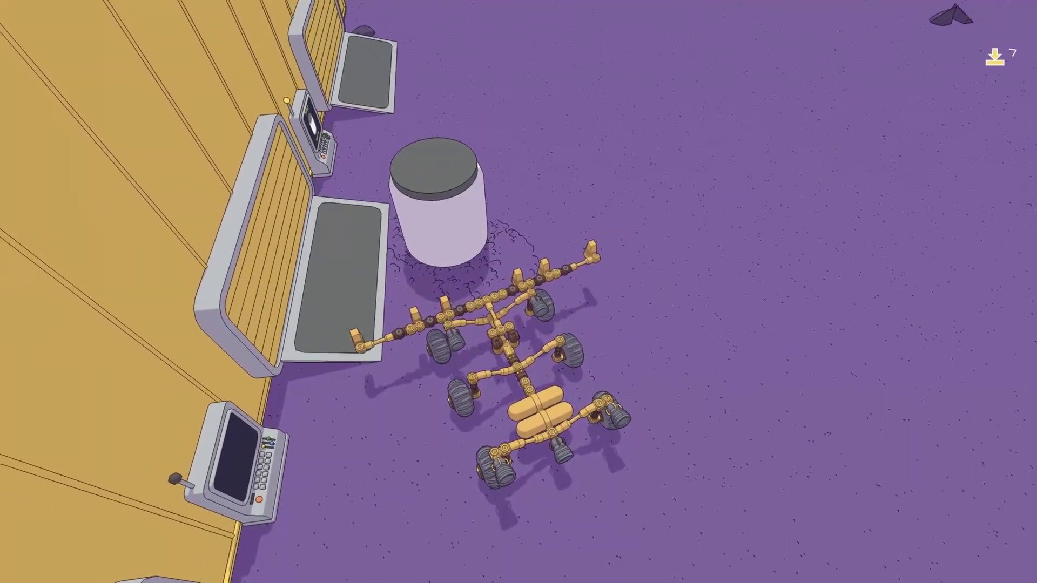
- Drive the rover forward with W toward the supply jar
{"action": "key", "text": "w"}
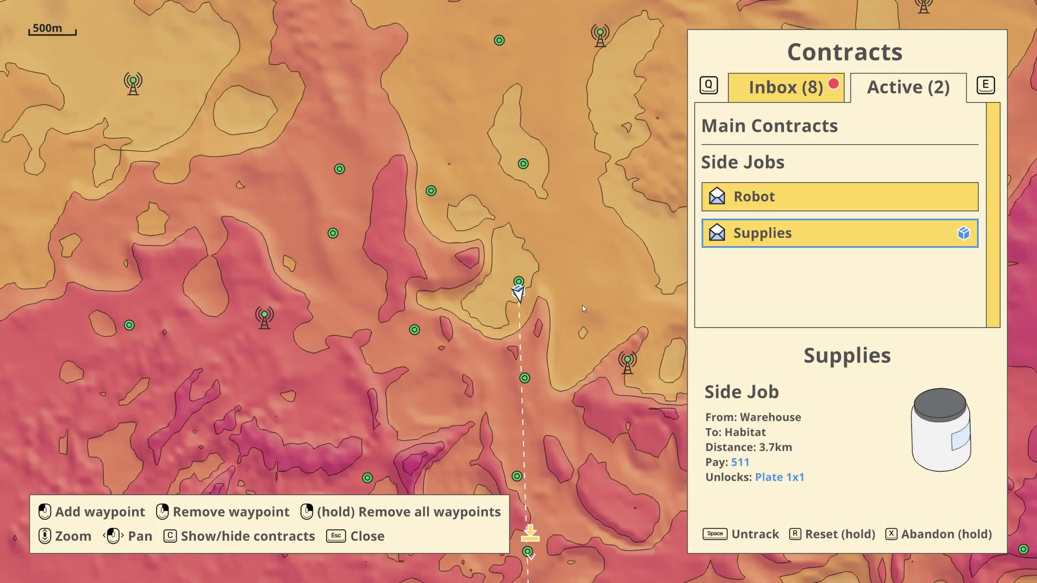
{"action": "scroll", "coordinate": [475, 198], "scroll_direction": "up", "scroll_amount": 3}
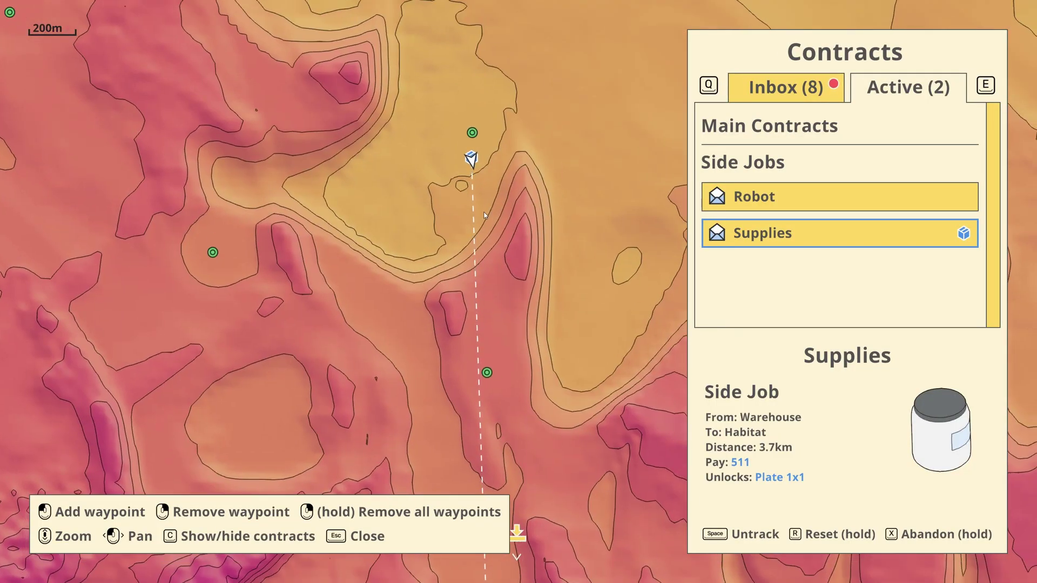
- Pan the map south along the route until the Habitat marker appears
{"action": "left_click_drag", "start_coordinate": [586, 506], "coordinate": [499, 262]}
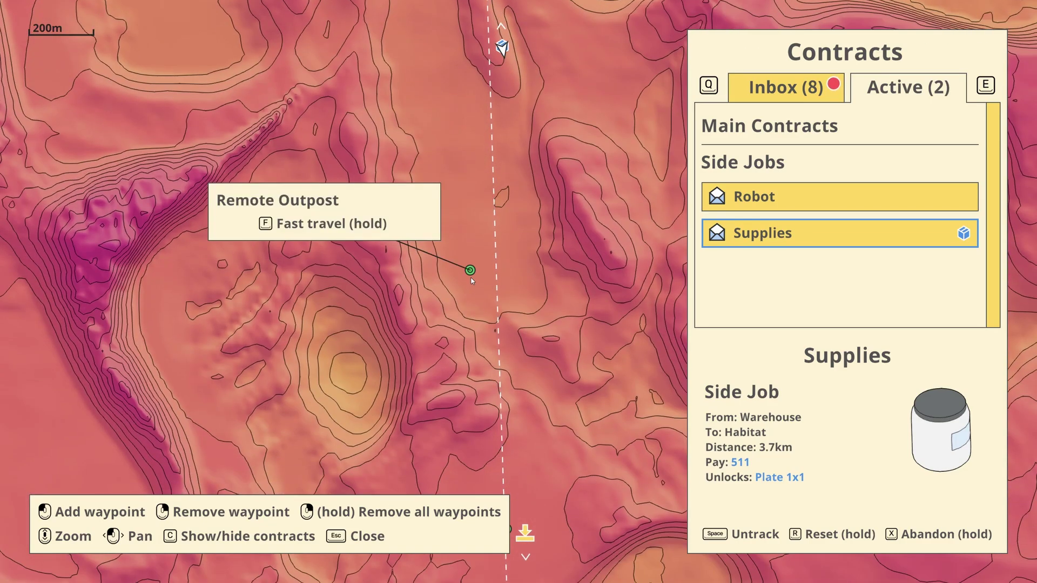
{"action": "scroll", "coordinate": [472, 280], "scroll_direction": "down", "scroll_amount": 3}
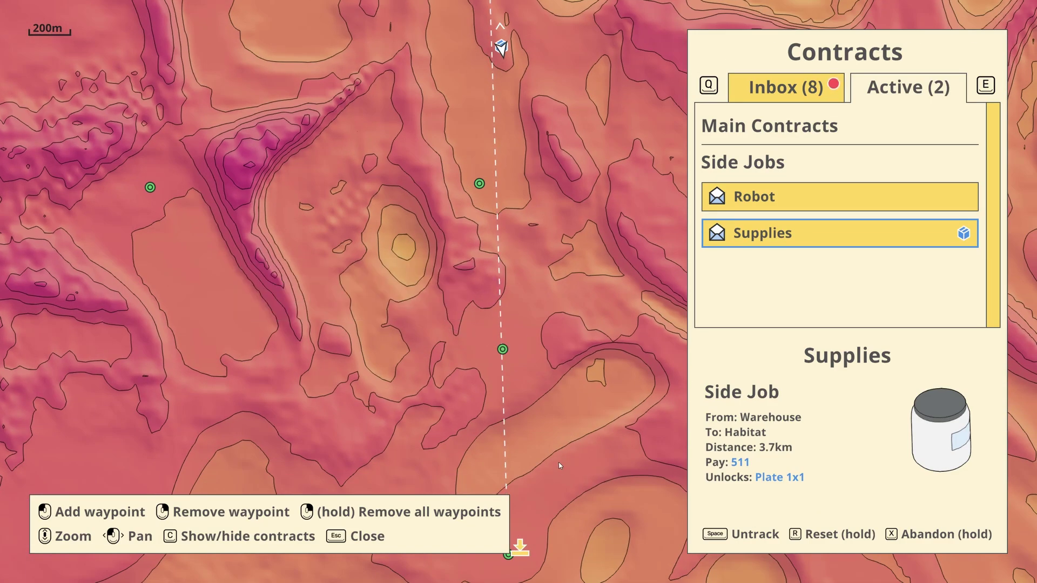
{"action": "left_click_drag", "start_coordinate": [559, 466], "coordinate": [534, 342]}
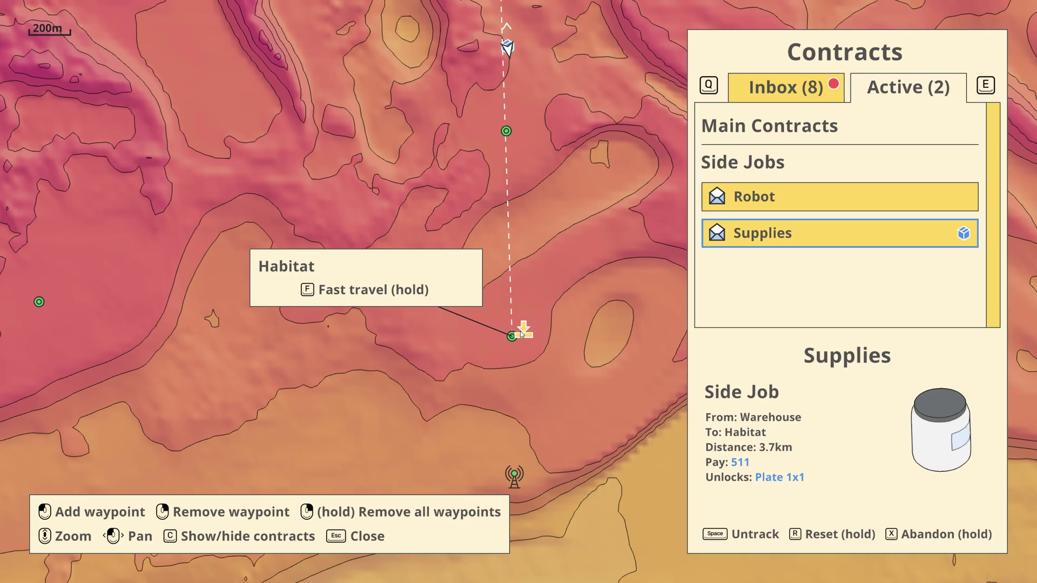